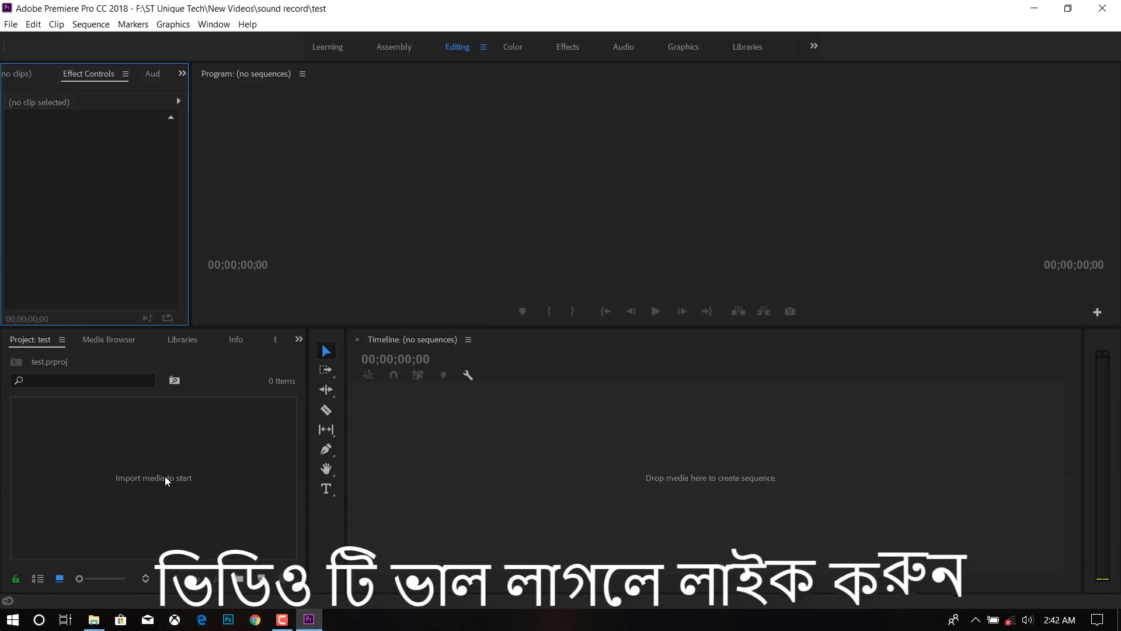
Step: Import the video VID_20181215_151424 and place it on the empty timeline to create a sequence
double_click(163, 476)
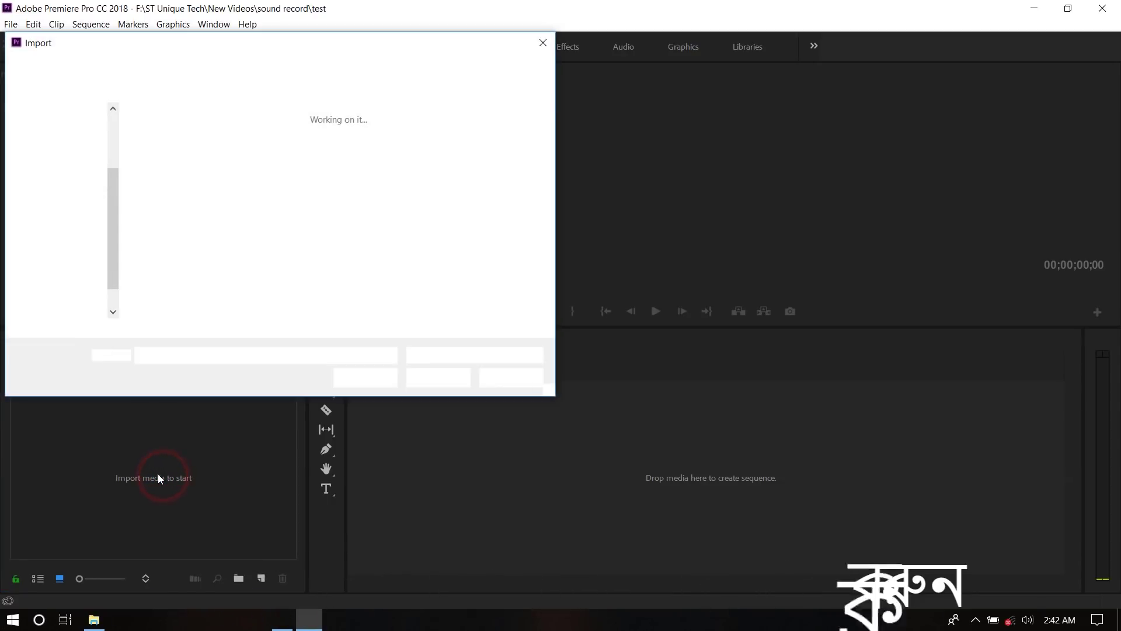
left_click(169, 153)
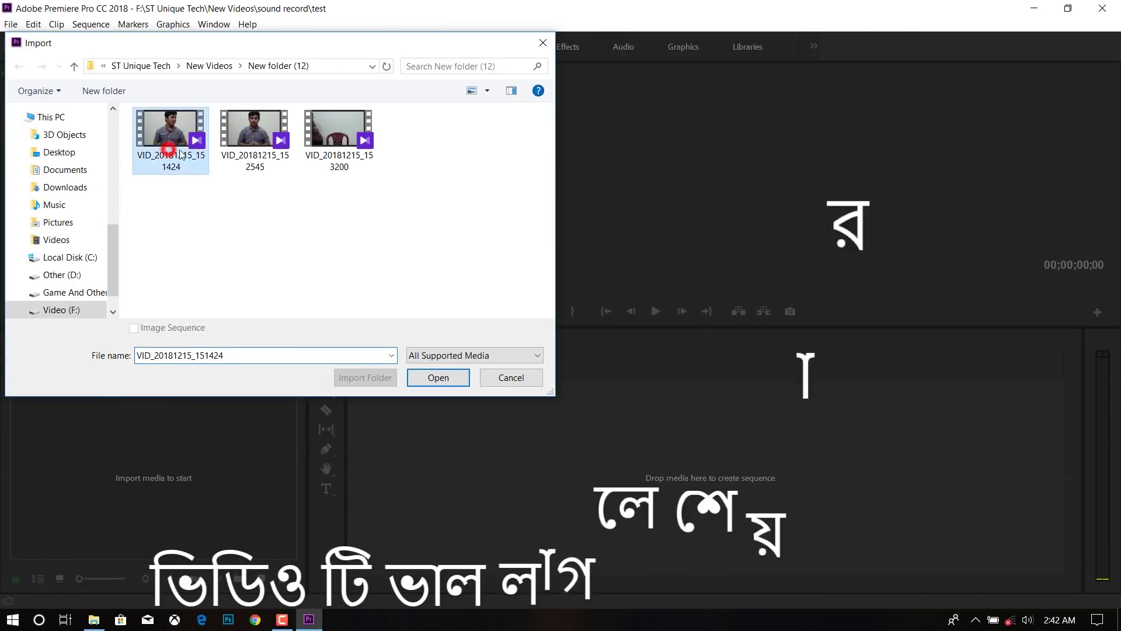
left_click(438, 378)
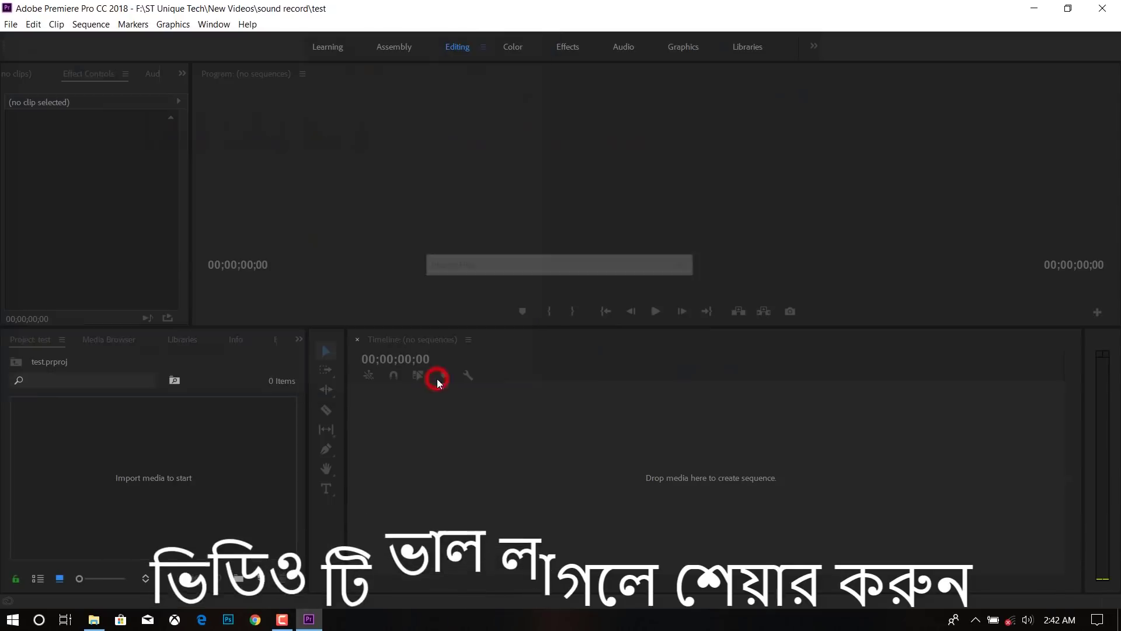
left_click_drag(343, 471, 431, 465)
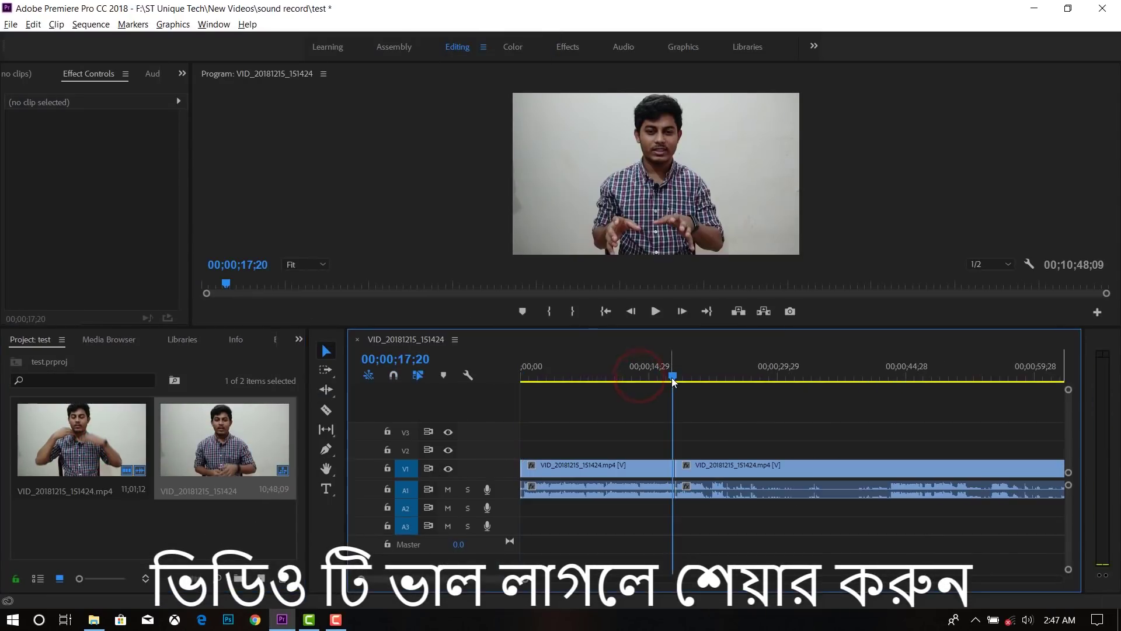
left_click_drag(672, 378, 661, 379)
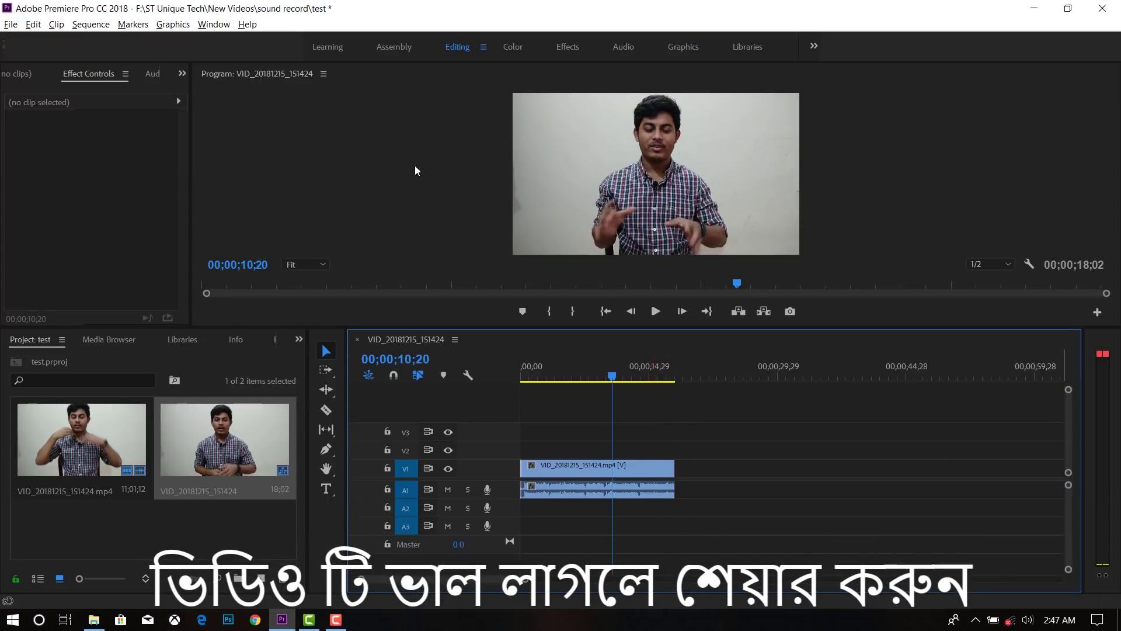
Step: Switch to the Effects workspace and play the sequence from its start to hear the unprocessed audio
left_click(573, 46)
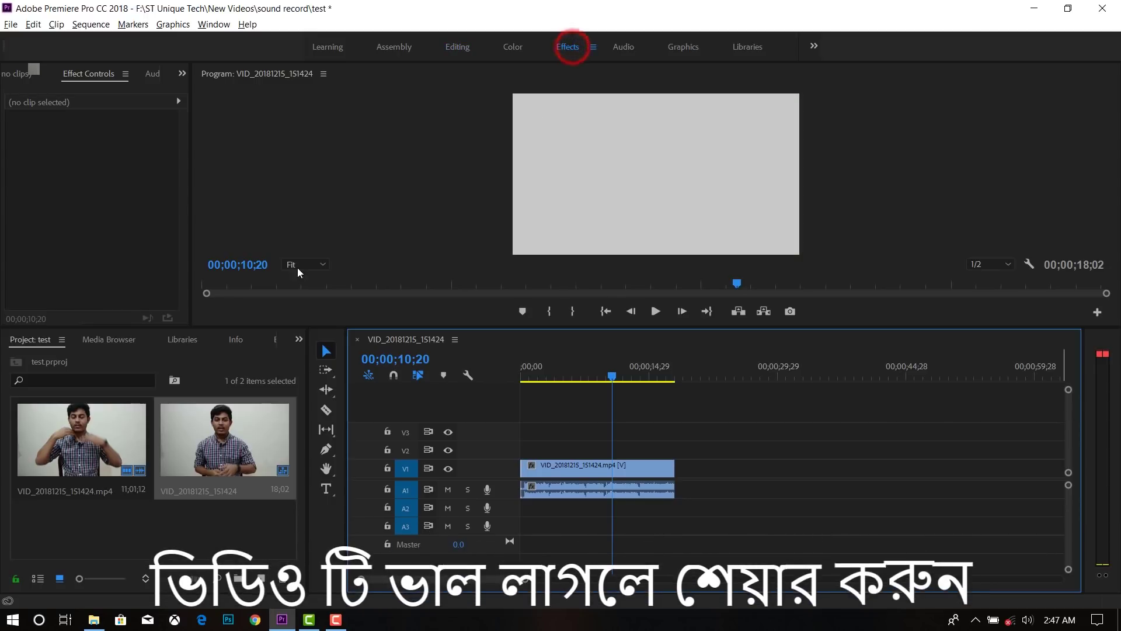
left_click(465, 423)
key("space")
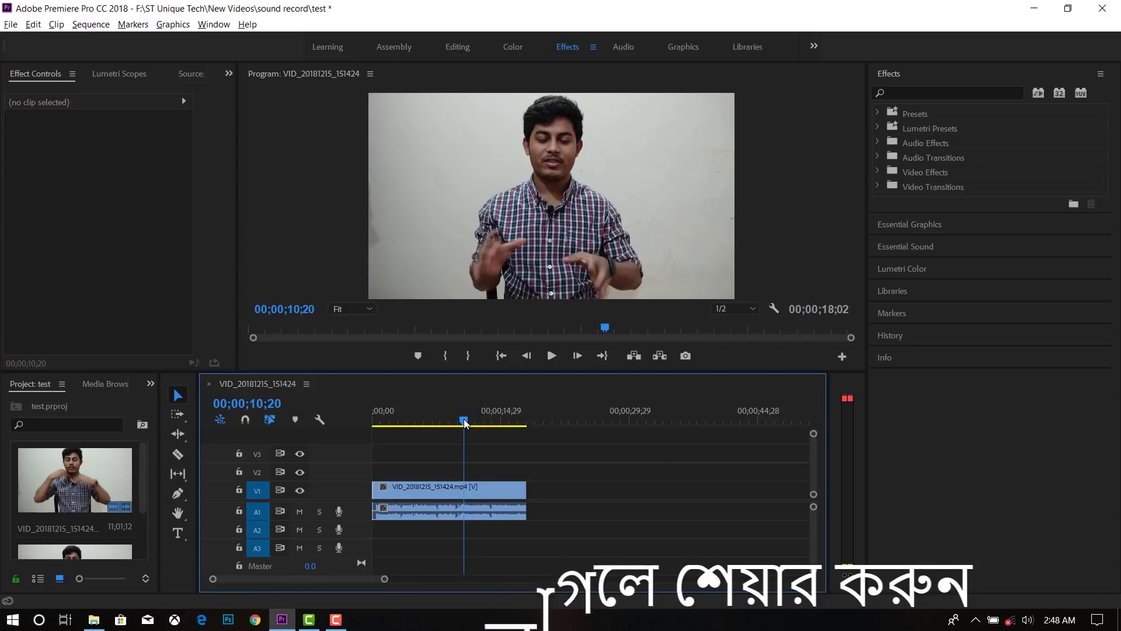
key("Home")
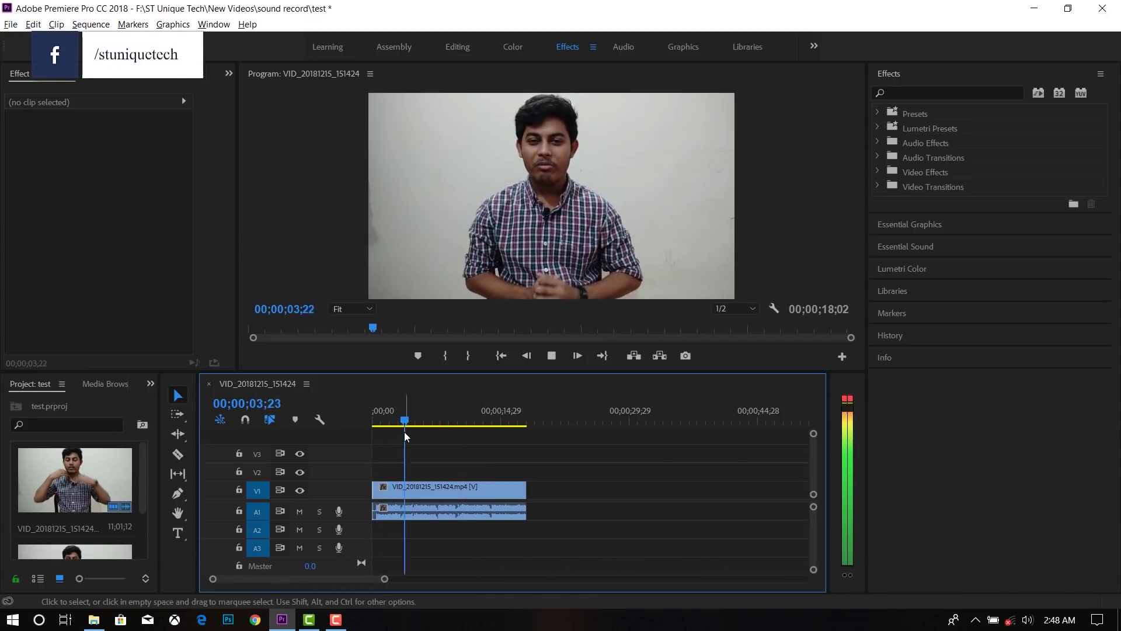
key("space")
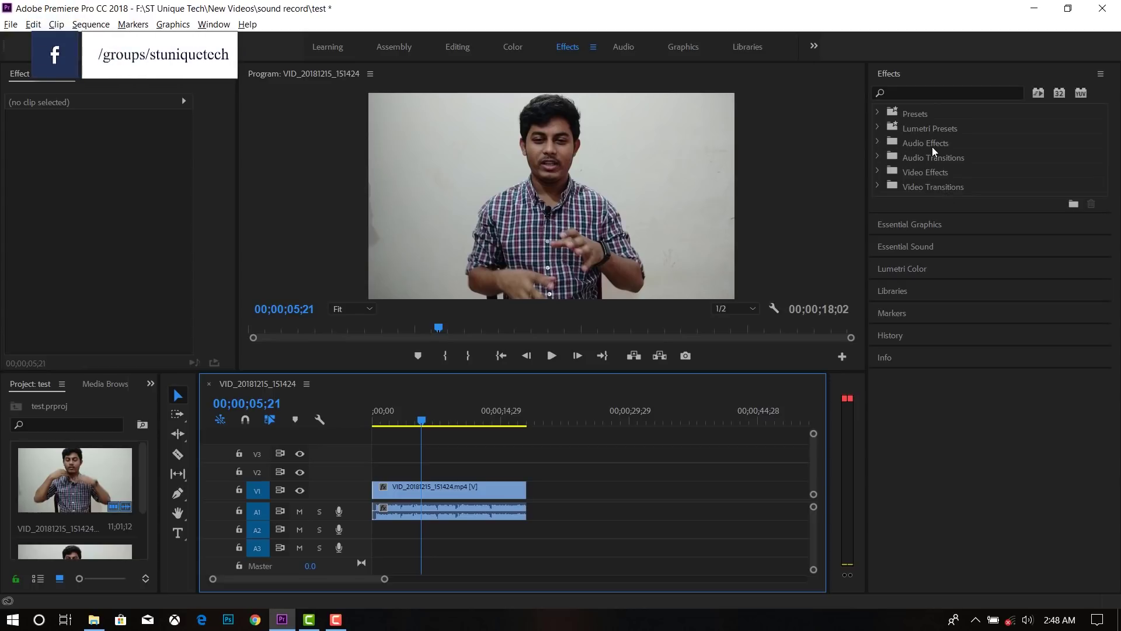
Step: Apply the Adaptive Noise Reduction and Bass audio effects to the clip on track A1
left_click(877, 142)
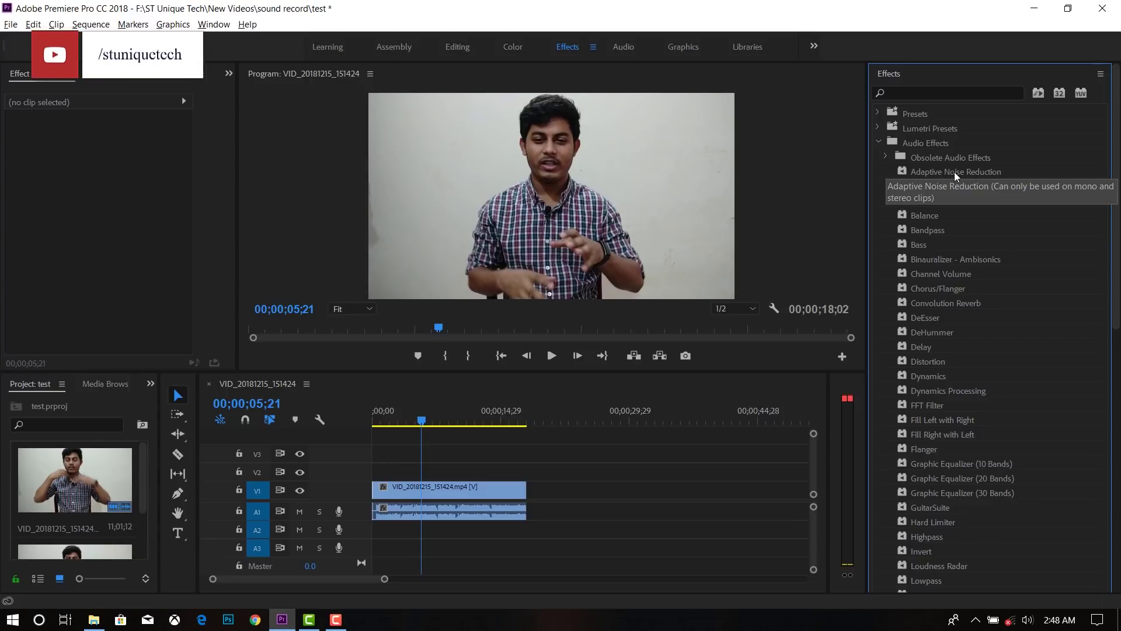
left_click_drag(955, 171, 445, 508)
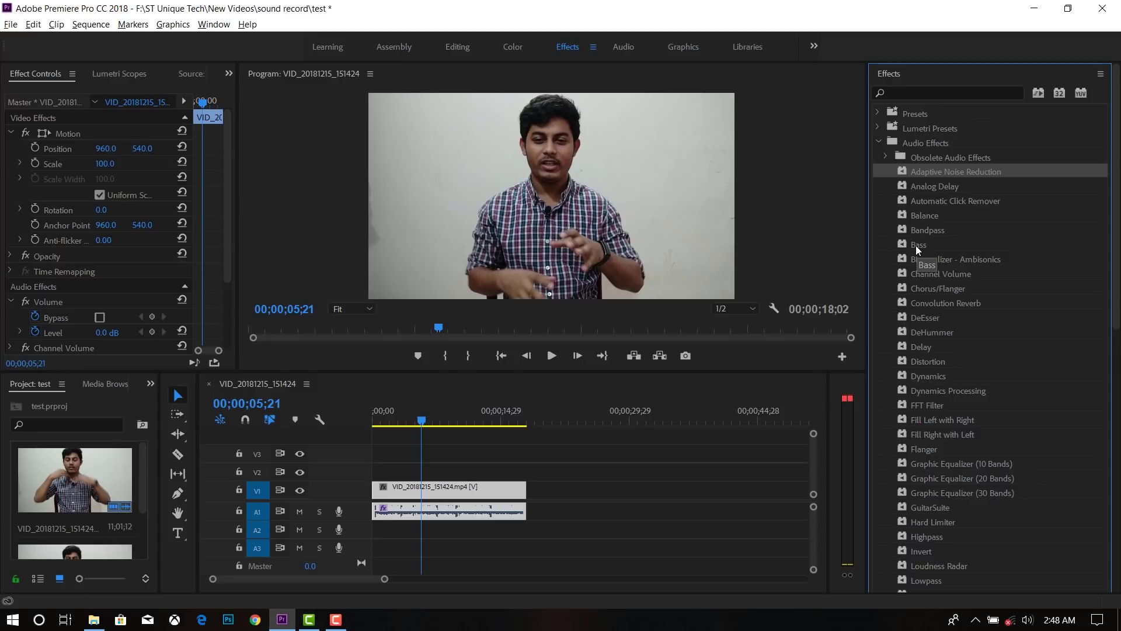
left_click_drag(919, 244, 415, 509)
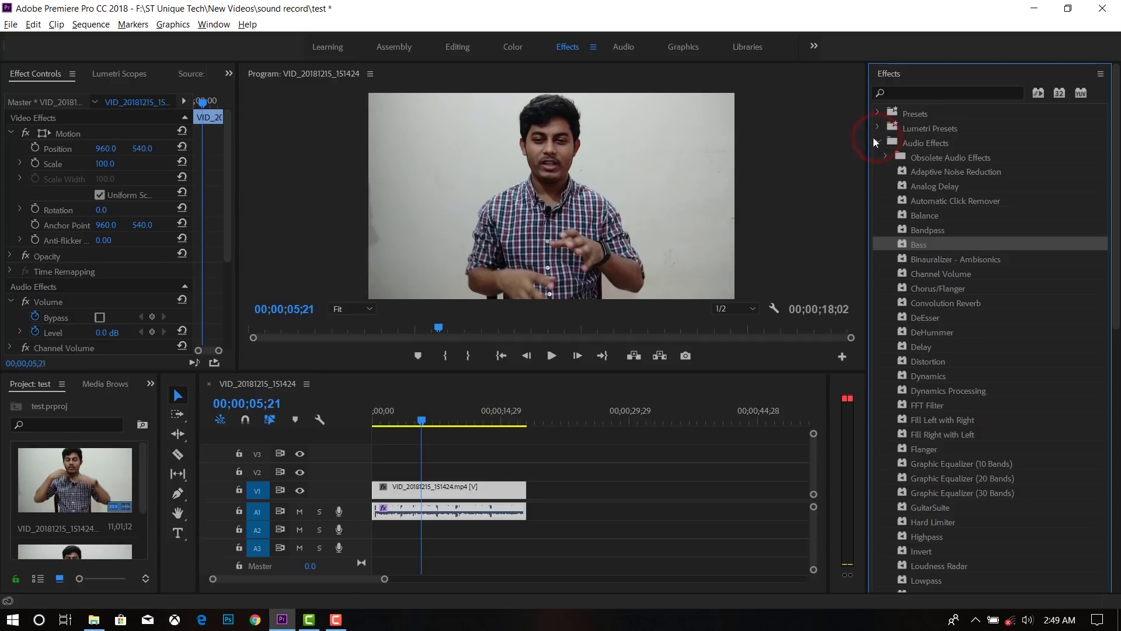
Step: Search the effects for "para" and apply Parametric Equalizer to the clip's audio on track A1
left_click(900, 91)
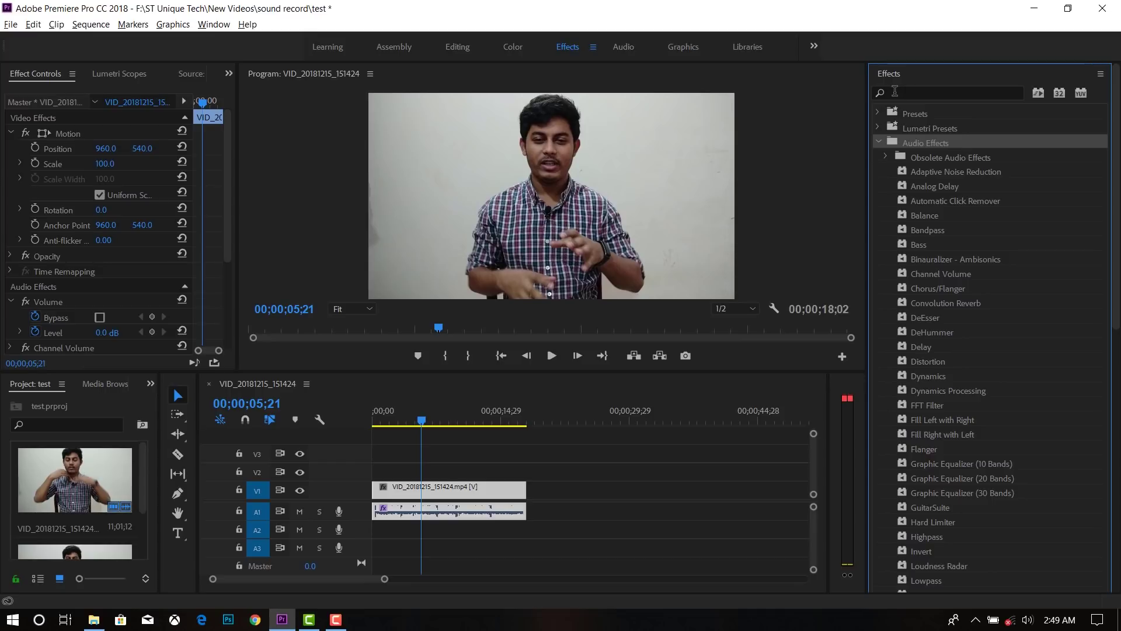
left_click(907, 92)
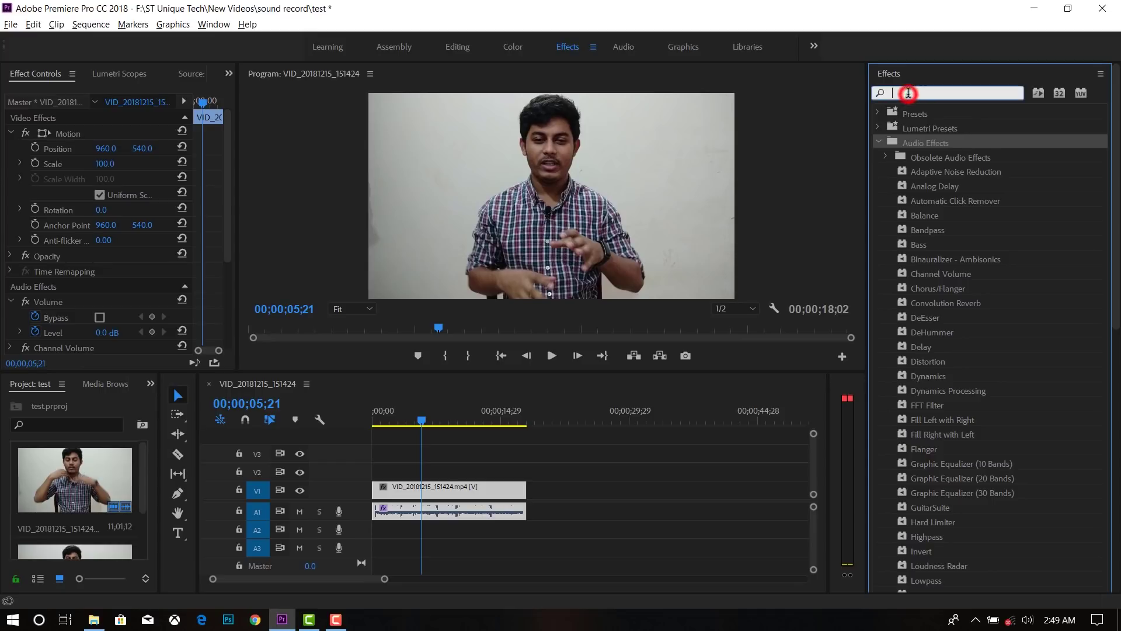
type("para")
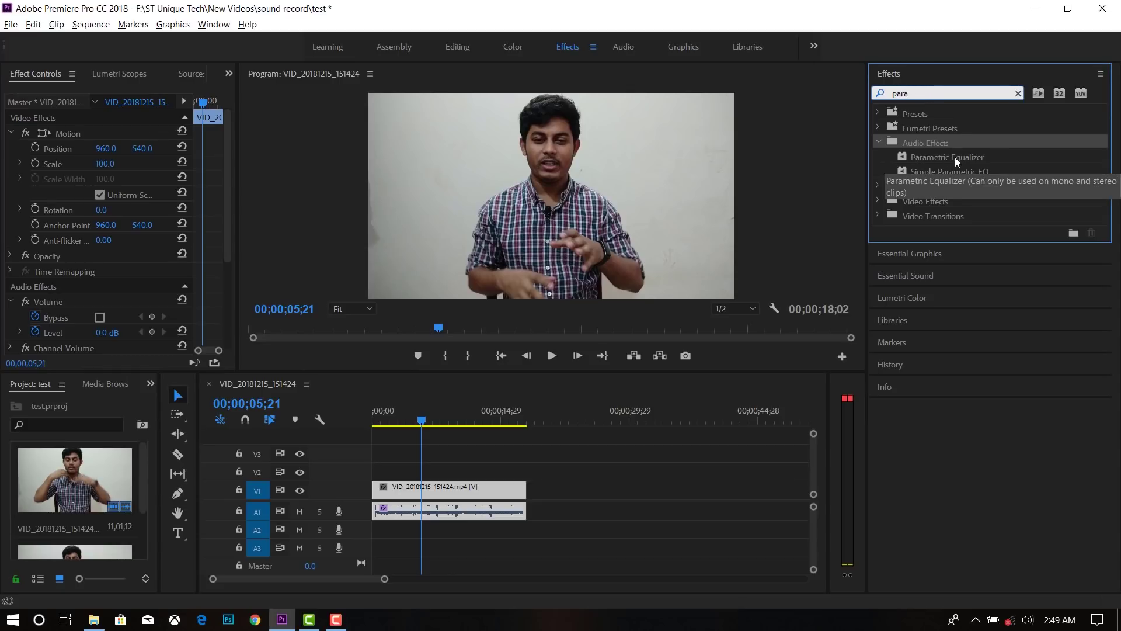
left_click_drag(939, 157, 430, 512)
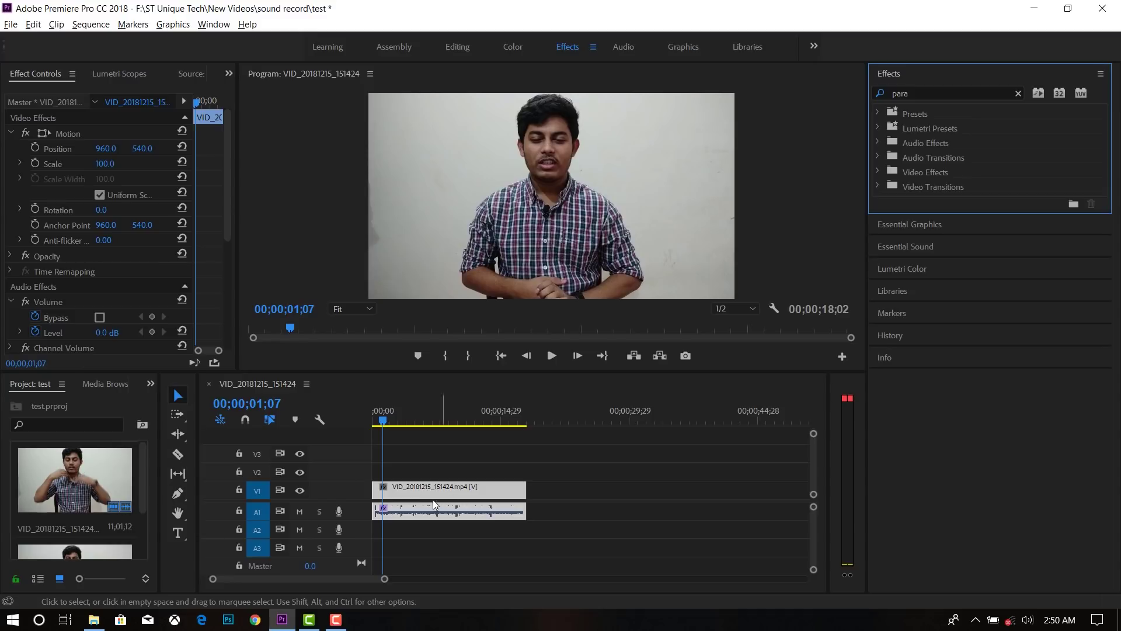
Step: Enlarge the area showing the selected clip's effect settings and preview a few seconds of its audio
left_click(426, 491)
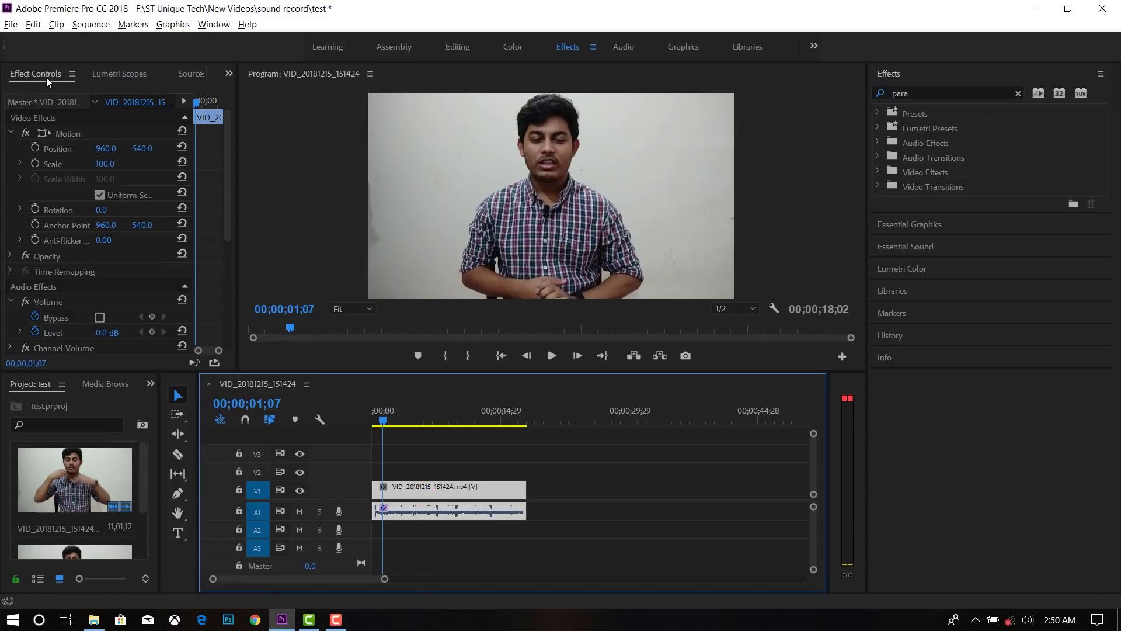
left_click_drag(236, 373, 341, 413)
left_click_drag(330, 210, 330, 219)
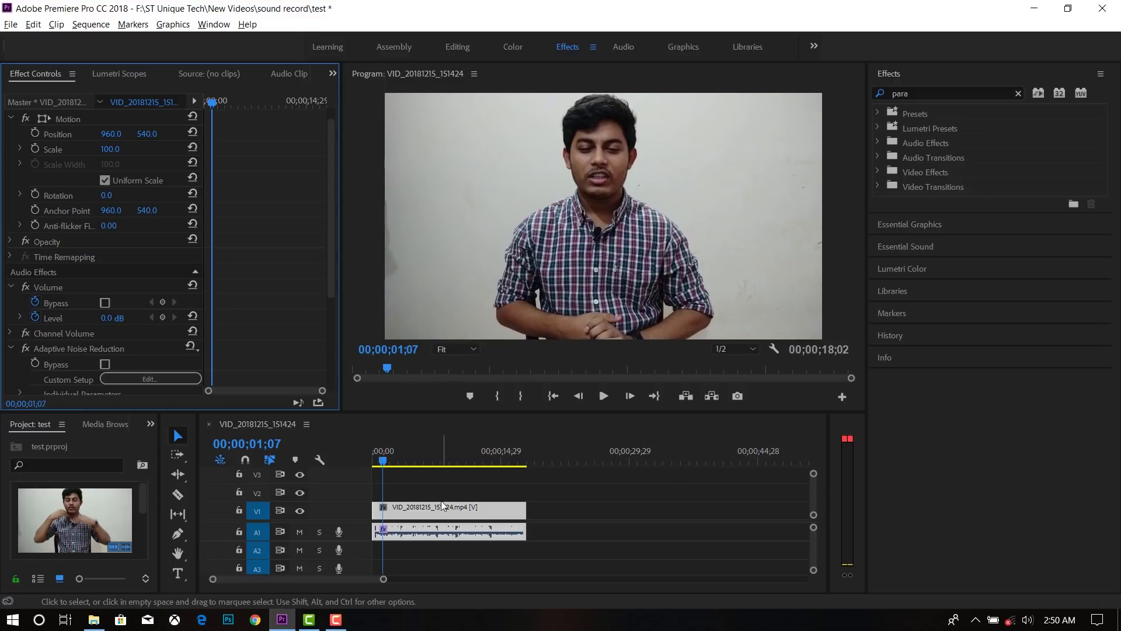
key("space")
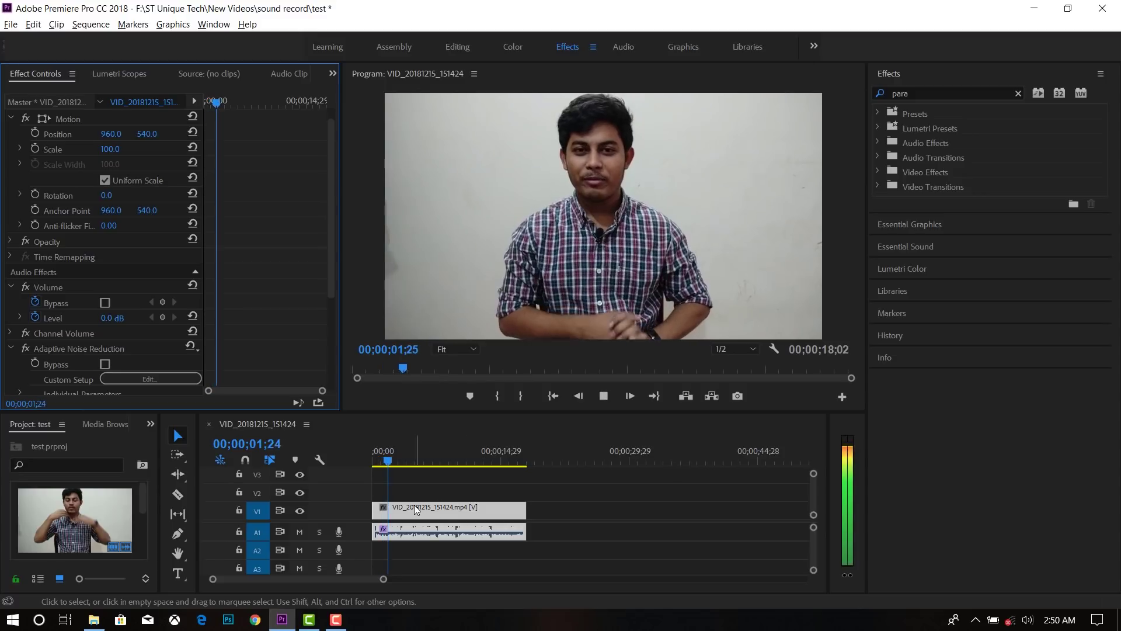
key("space")
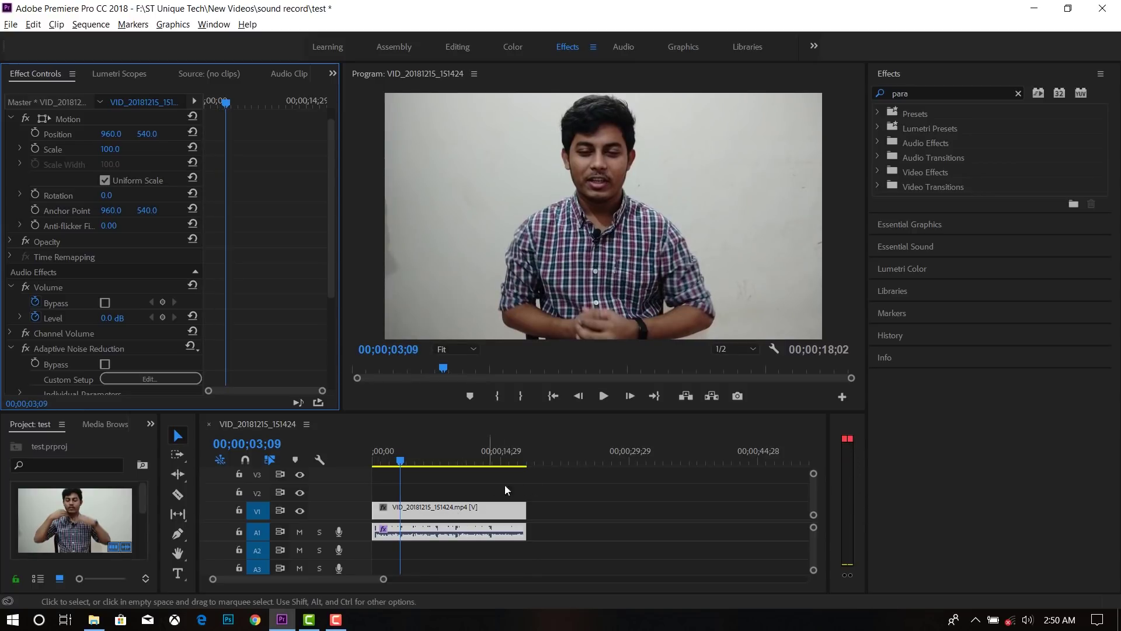
Step: Turn off keyframing for the clip's Volume Level and set the level to -2 dB
left_click(35, 318)
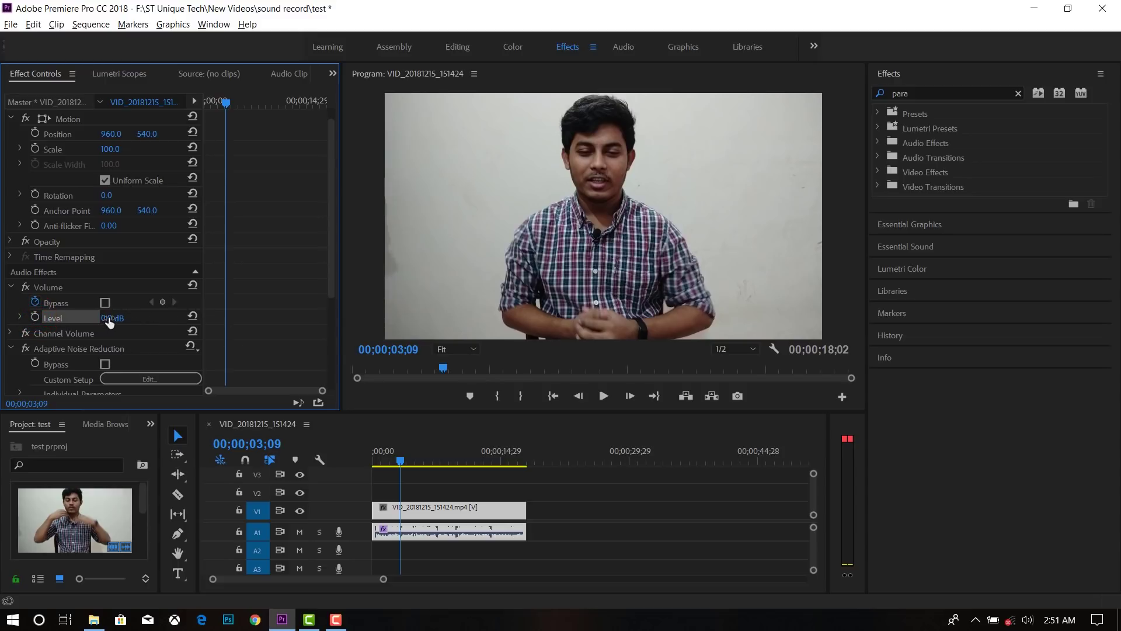
left_click(109, 322)
type("-2.7")
key("Return")
type("-2")
key("Return")
Step: Play the sequence from the current position to check the clip's volume level
left_click(401, 462)
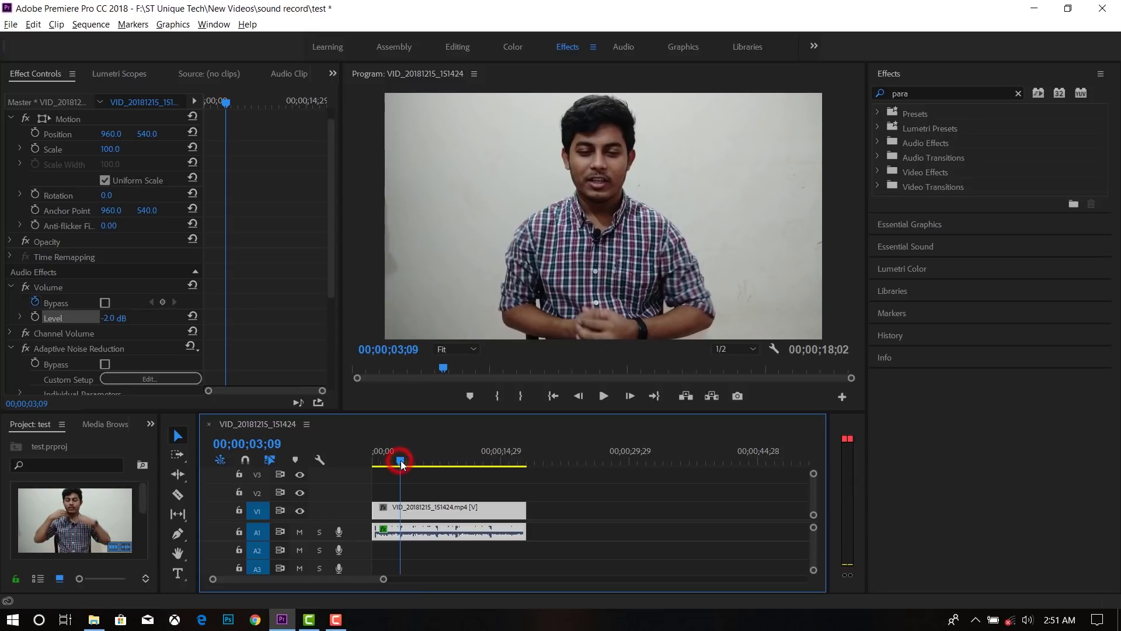
key("space")
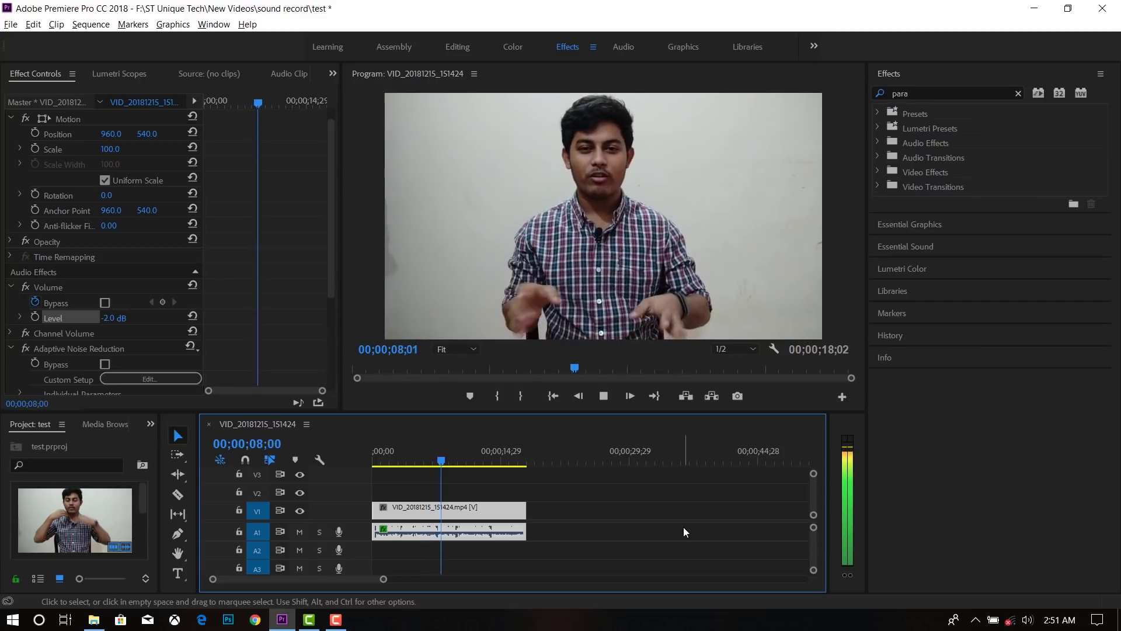
key("space")
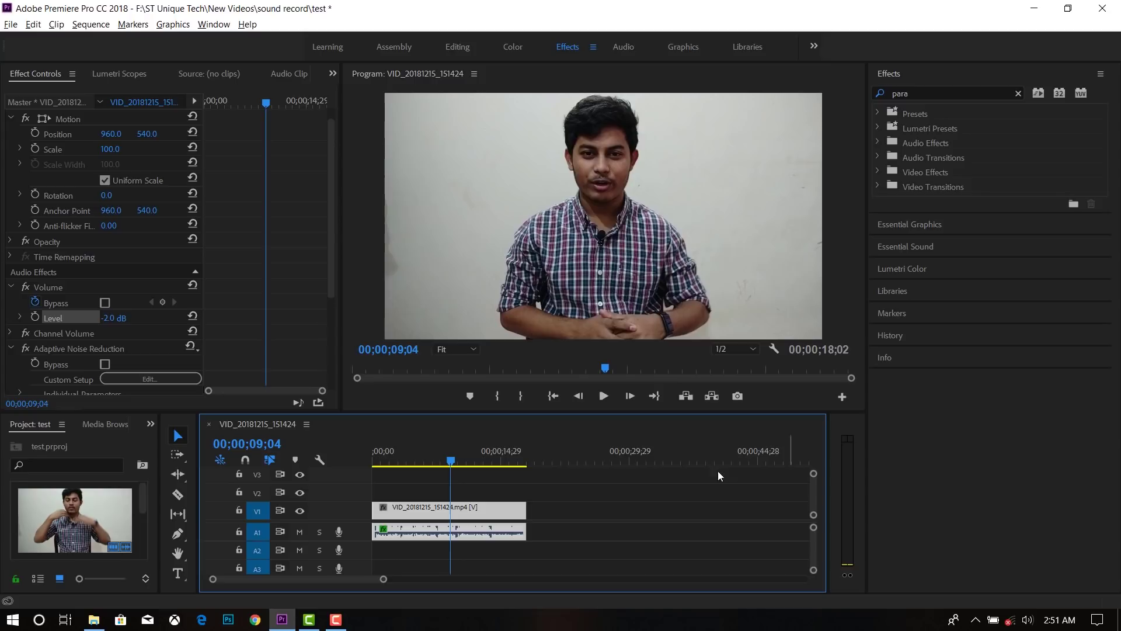
Step: Set the clip's Adaptive Noise Reduction effect to the Light Noise Reduction preset
left_click(332, 248)
left_click_drag(331, 247, 341, 349)
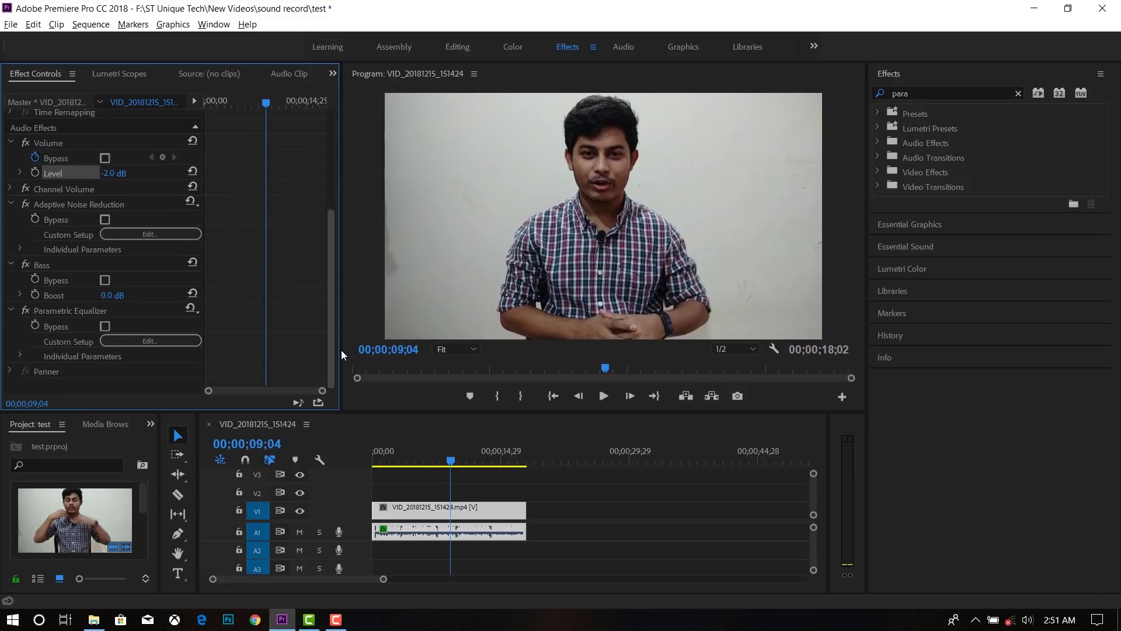
left_click(191, 201)
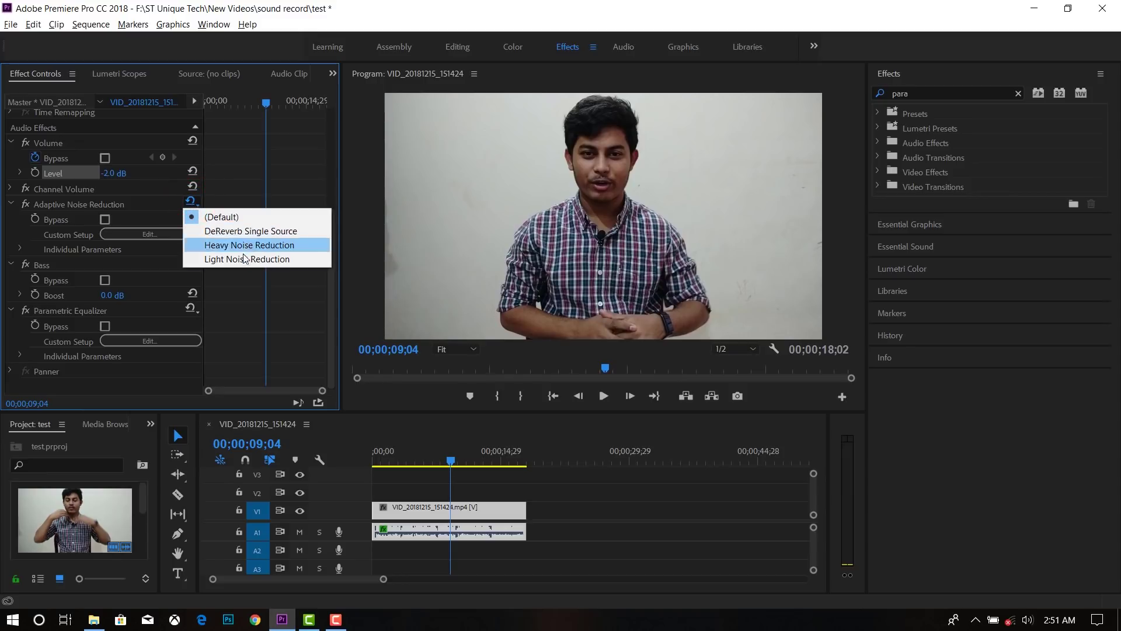
left_click(216, 223)
left_click(191, 201)
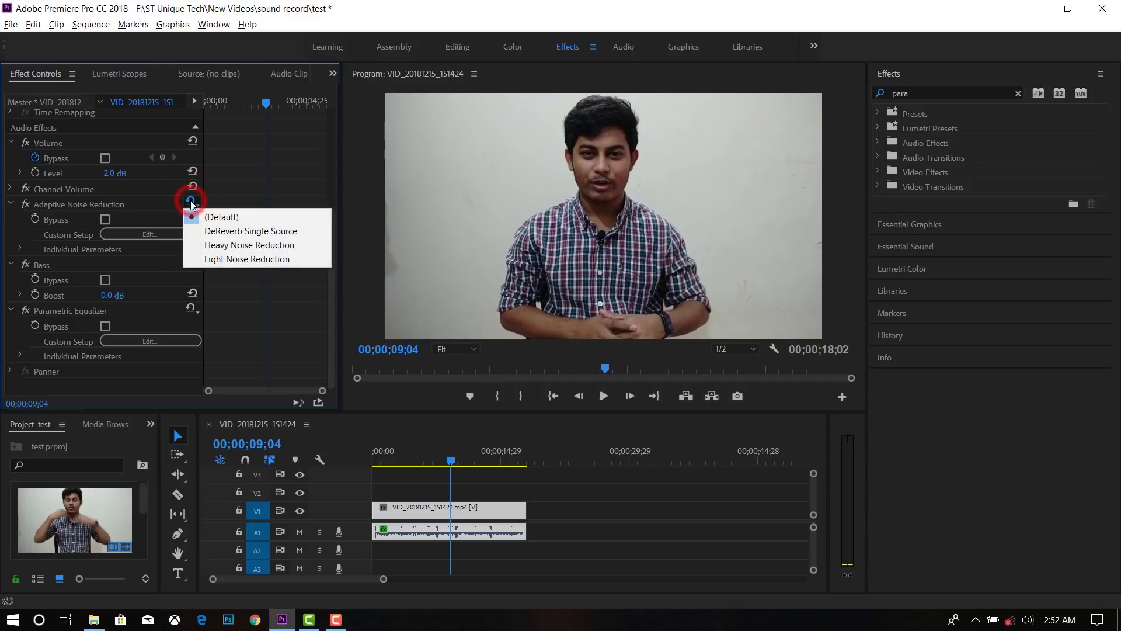
left_click(252, 261)
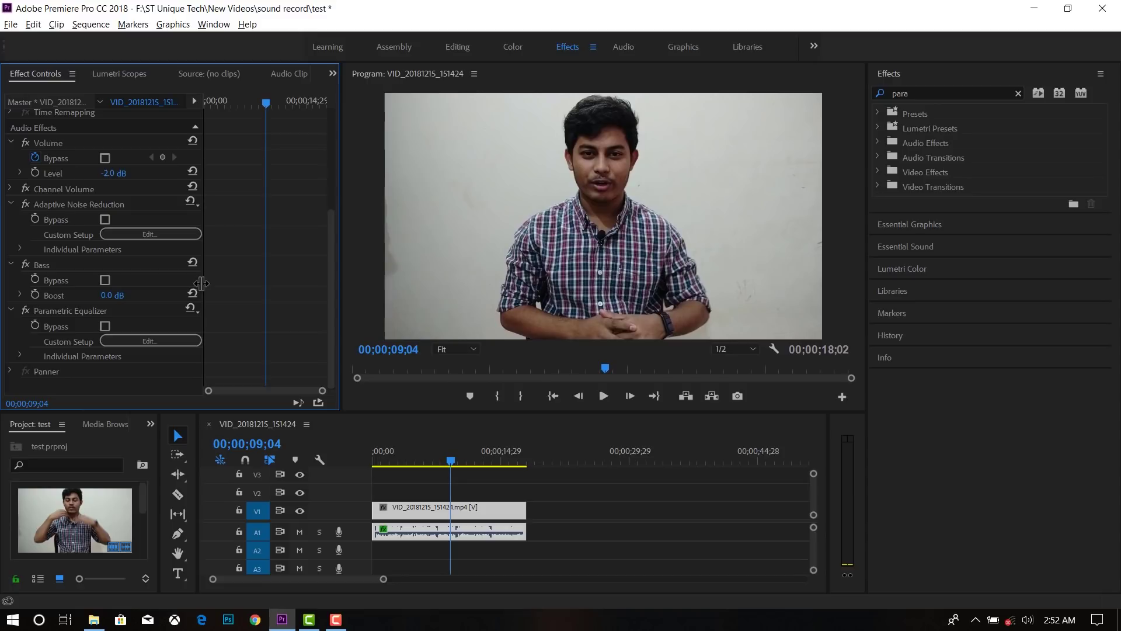
Step: Set the Bass effect's Boost to 3 dB and play the sequence from its start to hear it
left_click(109, 295)
type("3")
key("Return")
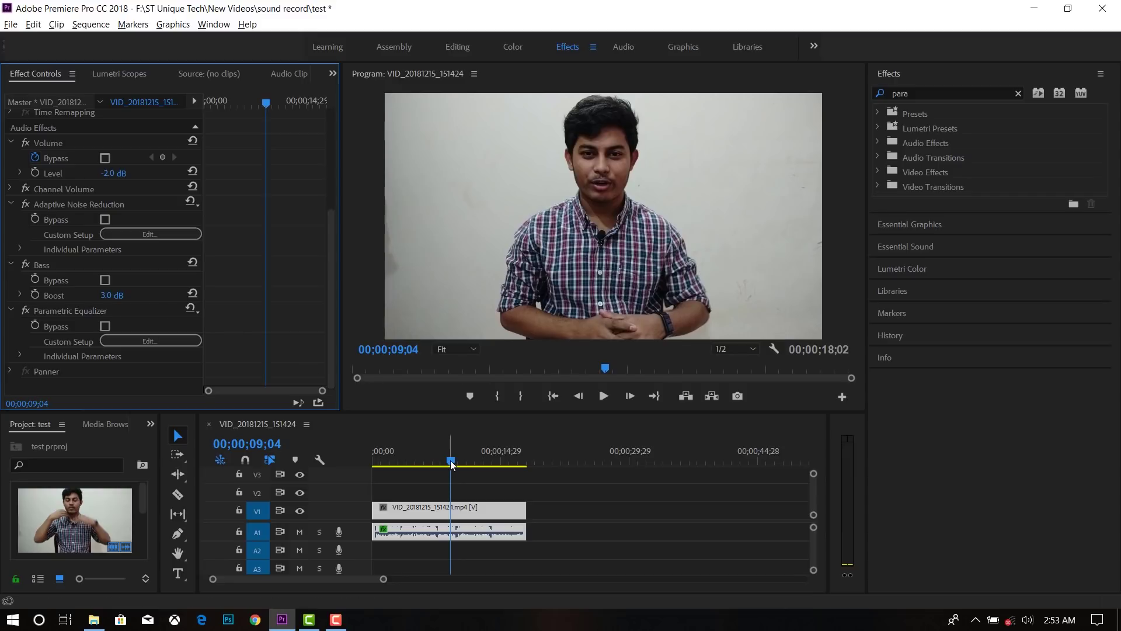
key("Home")
key("space")
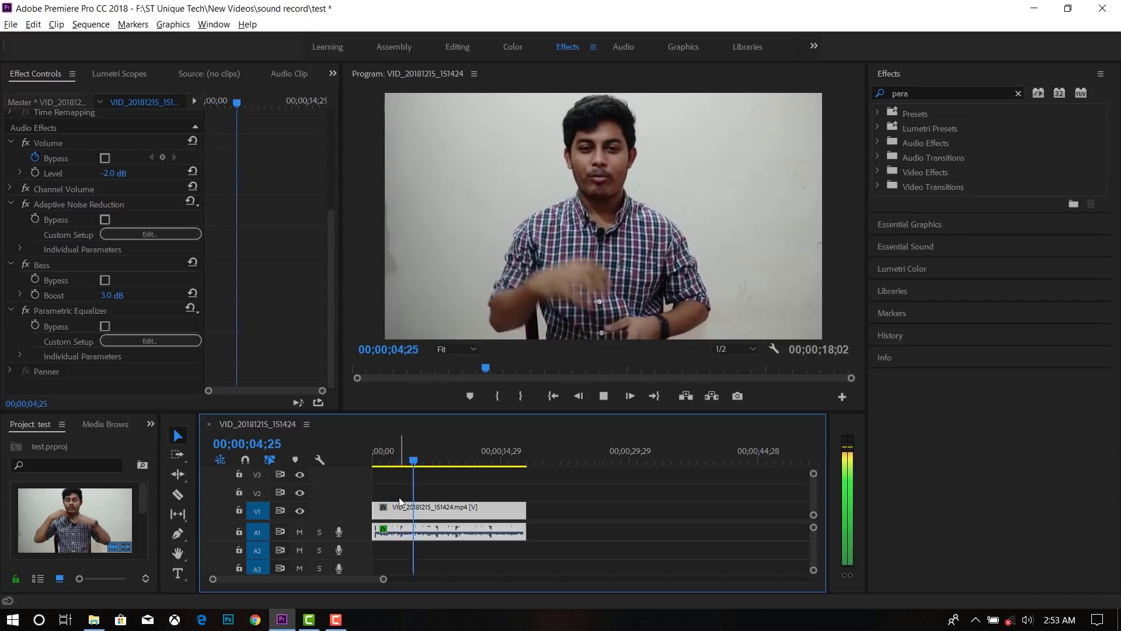
key("space")
Step: Set the clip's Parametric Equalizer effect to the Vocal Enhancer preset
left_click(70, 312)
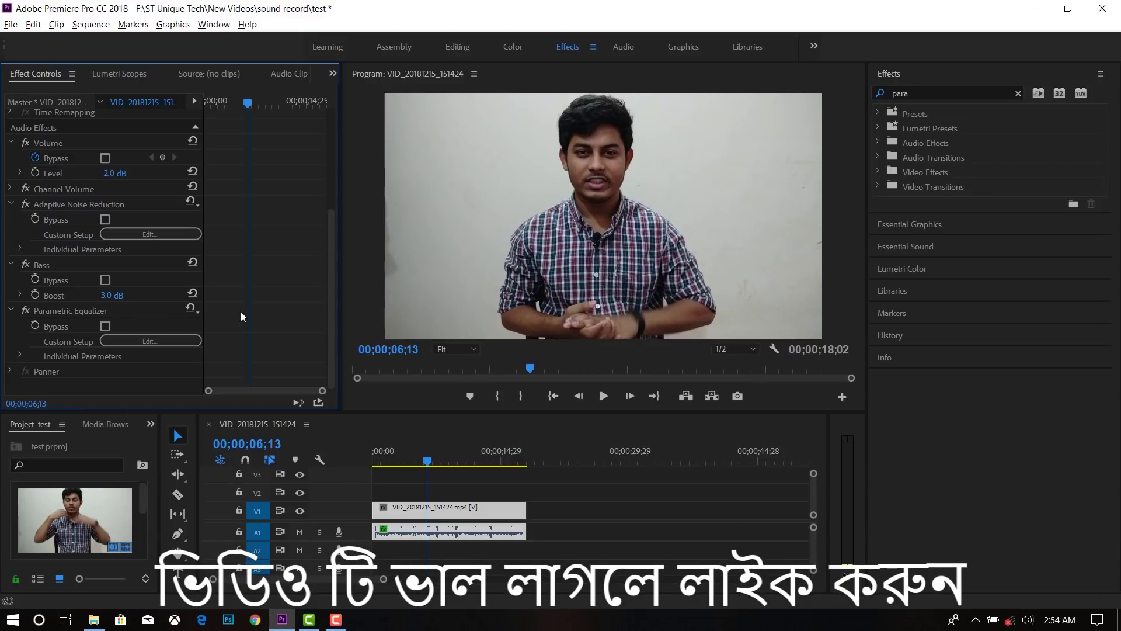
left_click(195, 309)
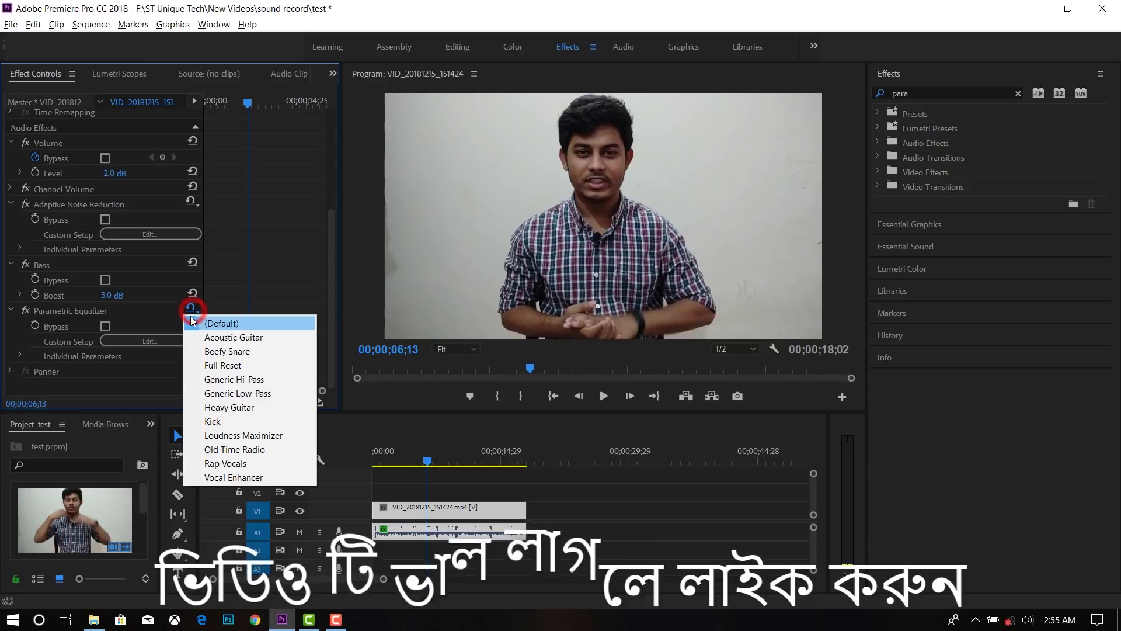
left_click(219, 476)
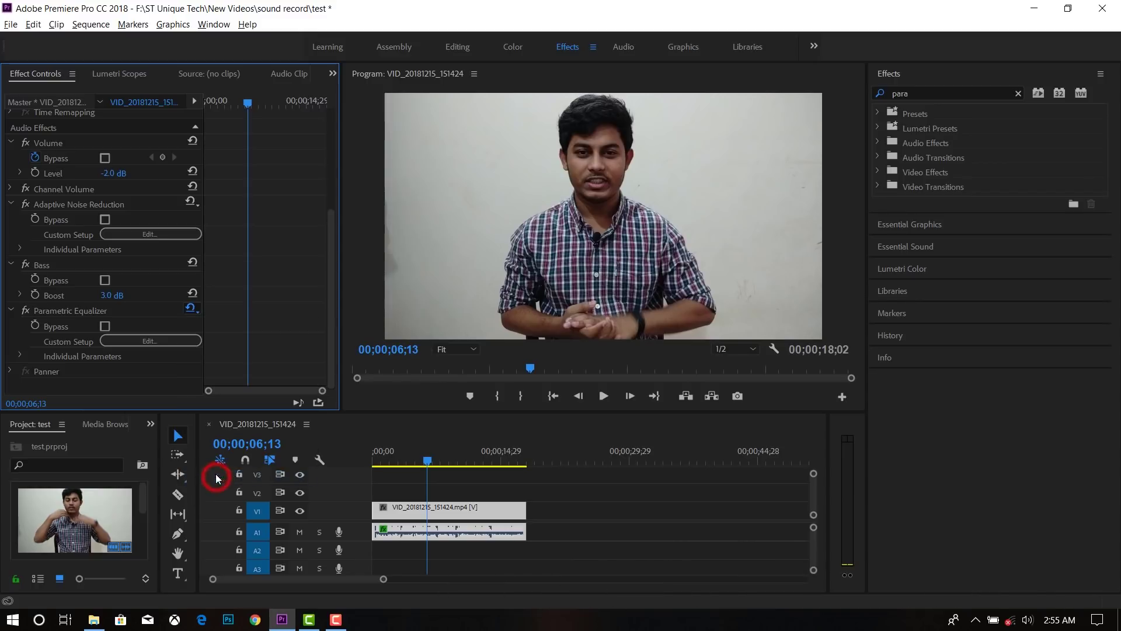
Step: Move the playhead back a little and play the sequence to hear the equalized voice
left_click_drag(428, 461, 412, 462)
key("space")
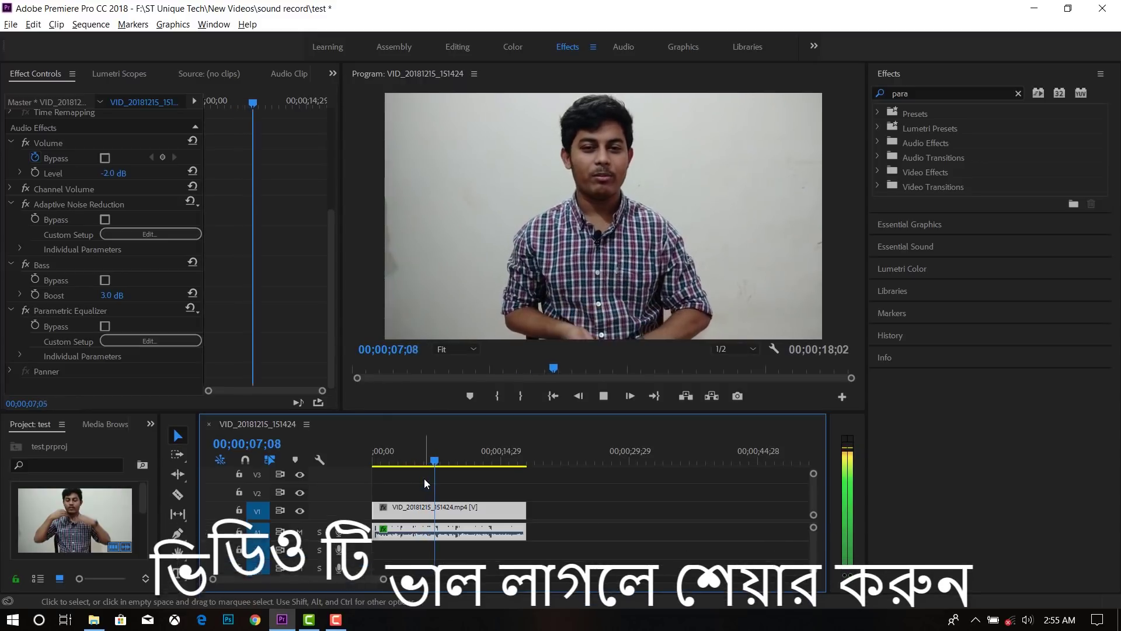
key("space")
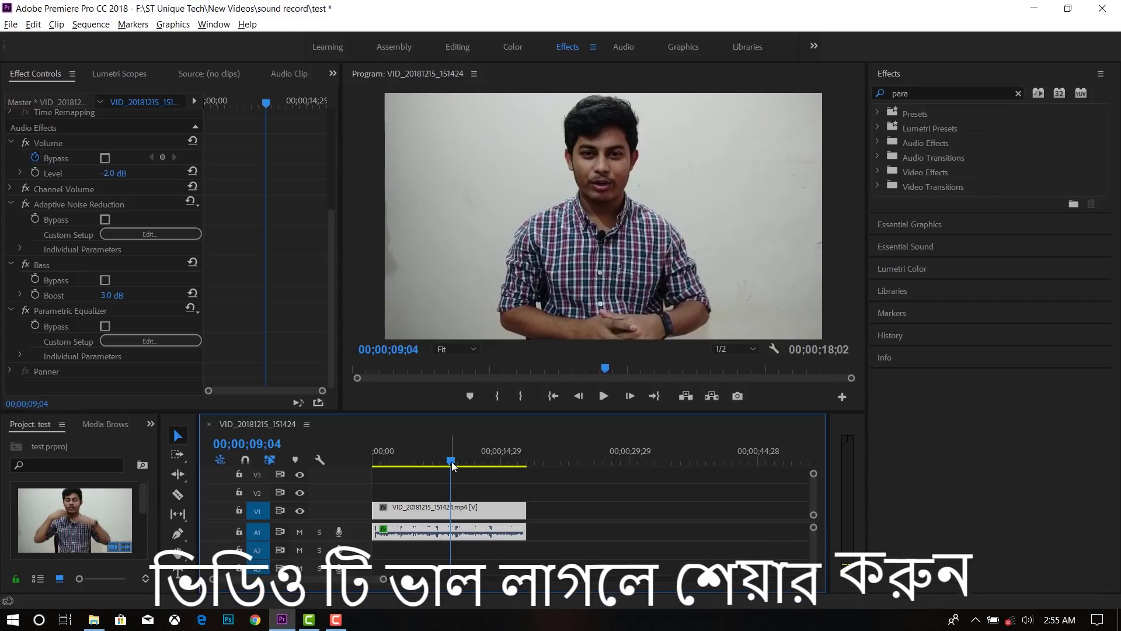
Step: Move the playhead back slightly and compare the voice during playback with the Parametric Equalizer bypassed and with it active again
left_click_drag(453, 466, 442, 466)
left_click(104, 326)
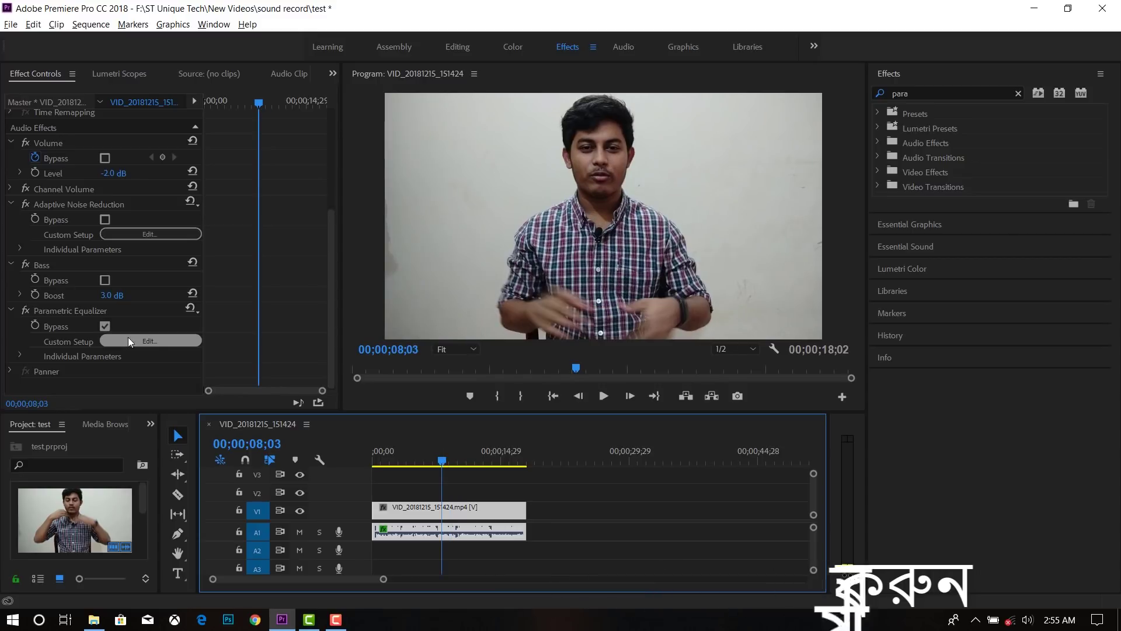
key("space")
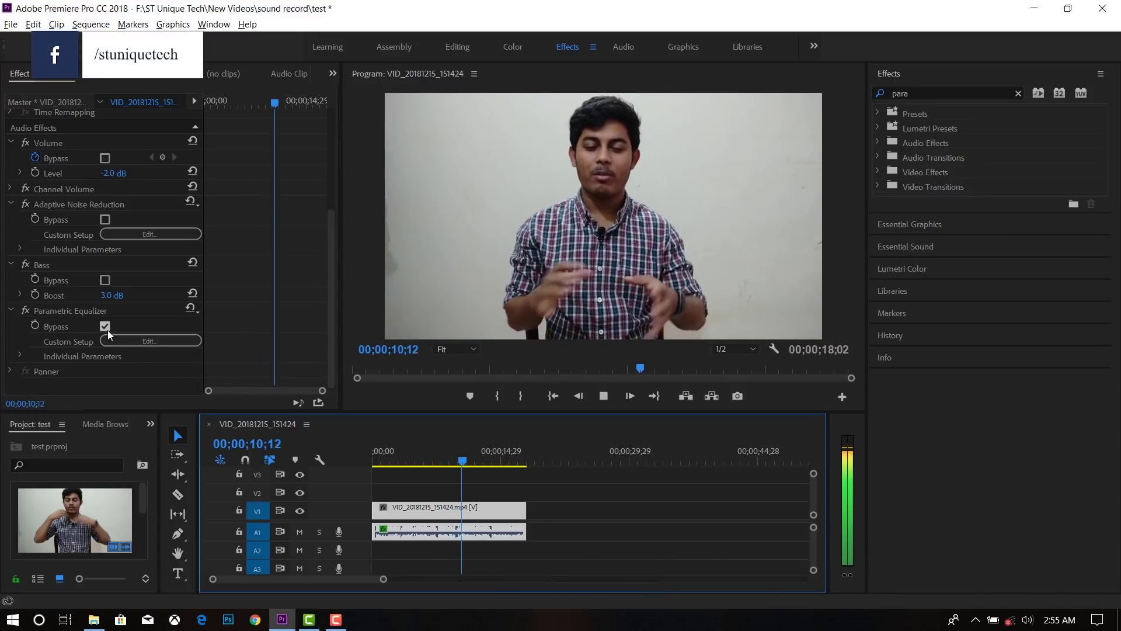
key("space")
left_click(105, 326)
left_click(477, 432)
key("space")
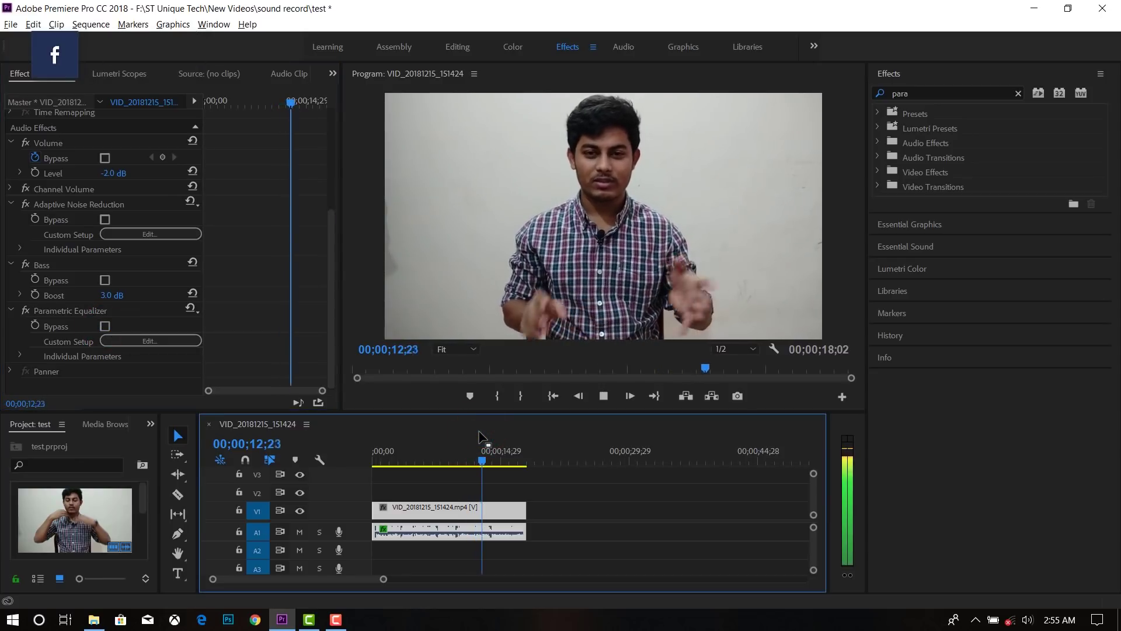
key("space")
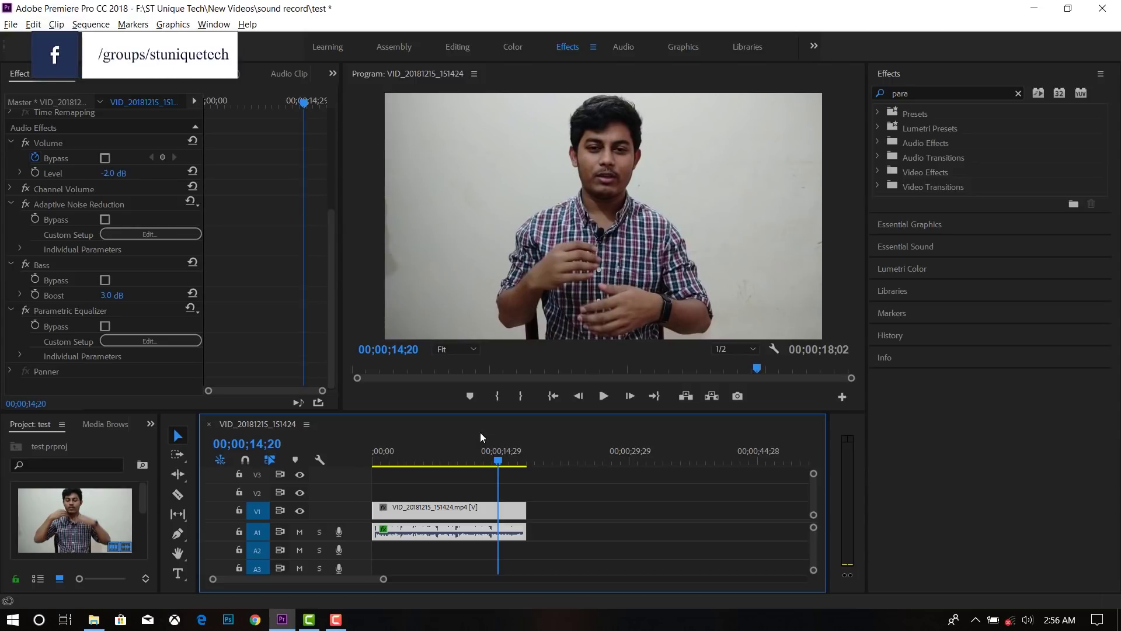
scroll(330, 257, "up", 3)
scroll(331, 257, "up", 5)
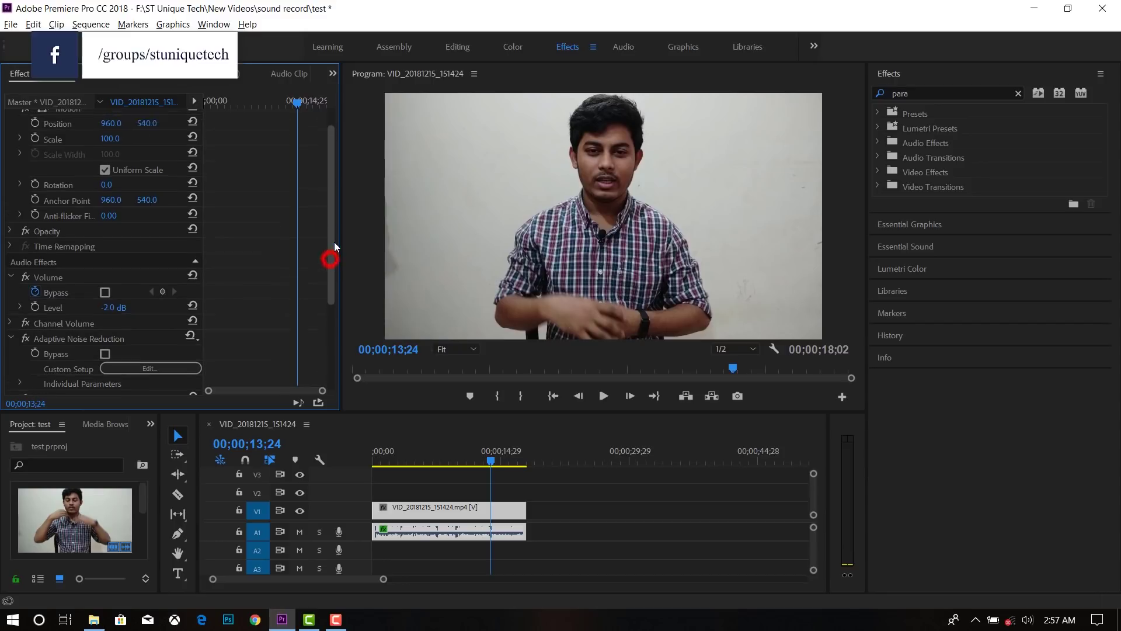
scroll(338, 246, "down", 3)
scroll(340, 259, "down", 4)
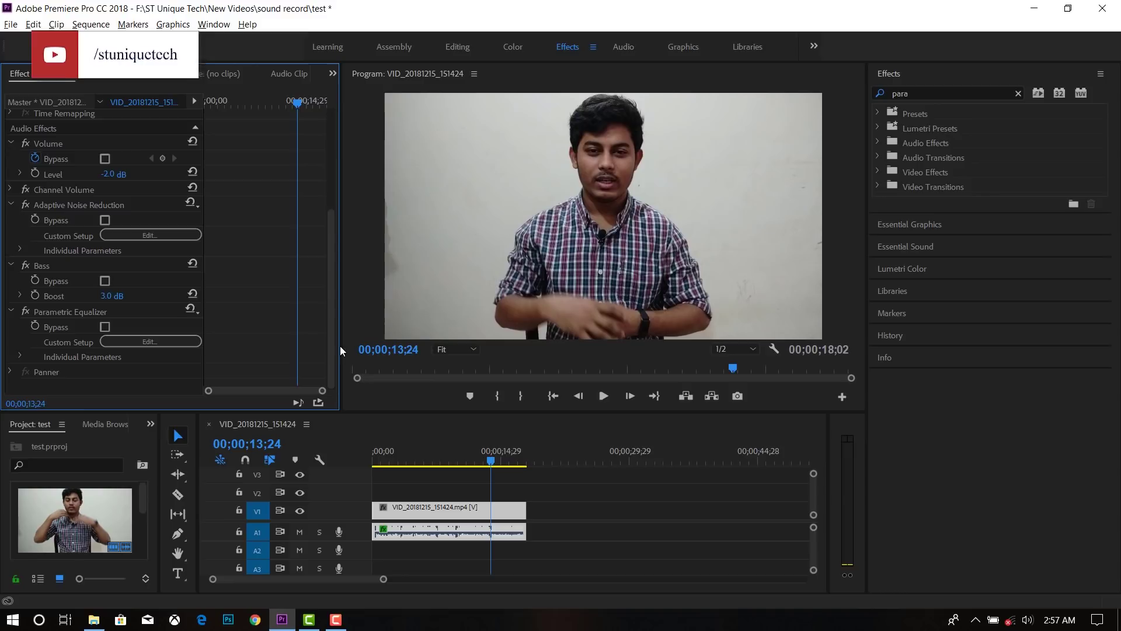
Step: Return the playhead to the sequence start, open the media export settings and check the output file's save location without changing it
key("Home")
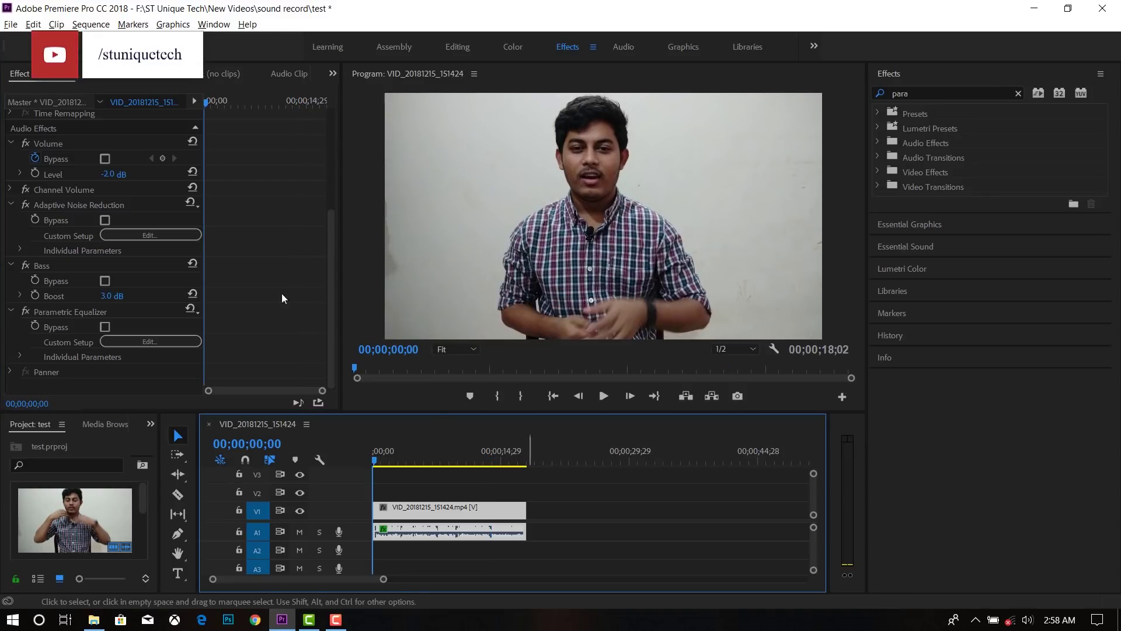
left_click(10, 25)
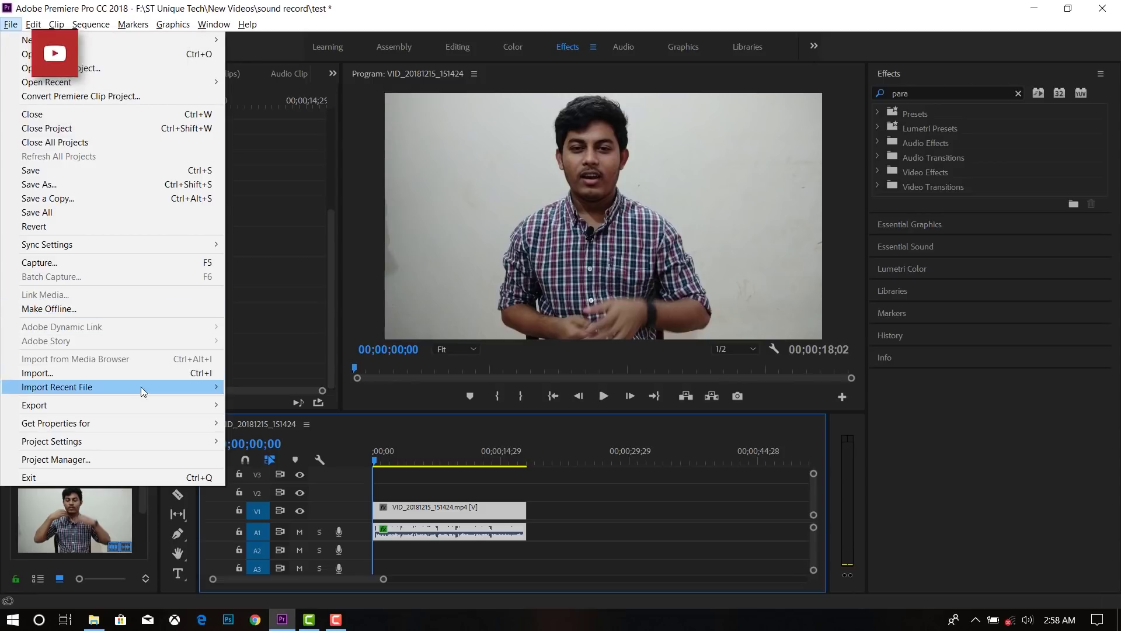
mouse_move(107, 404)
left_click(252, 406)
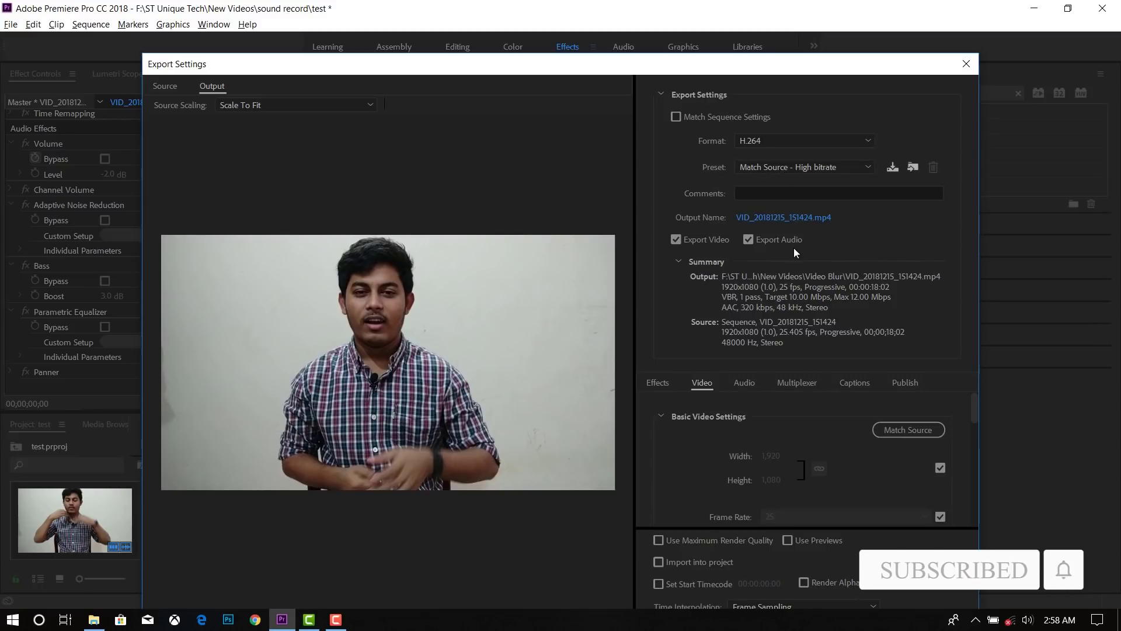
left_click(777, 218)
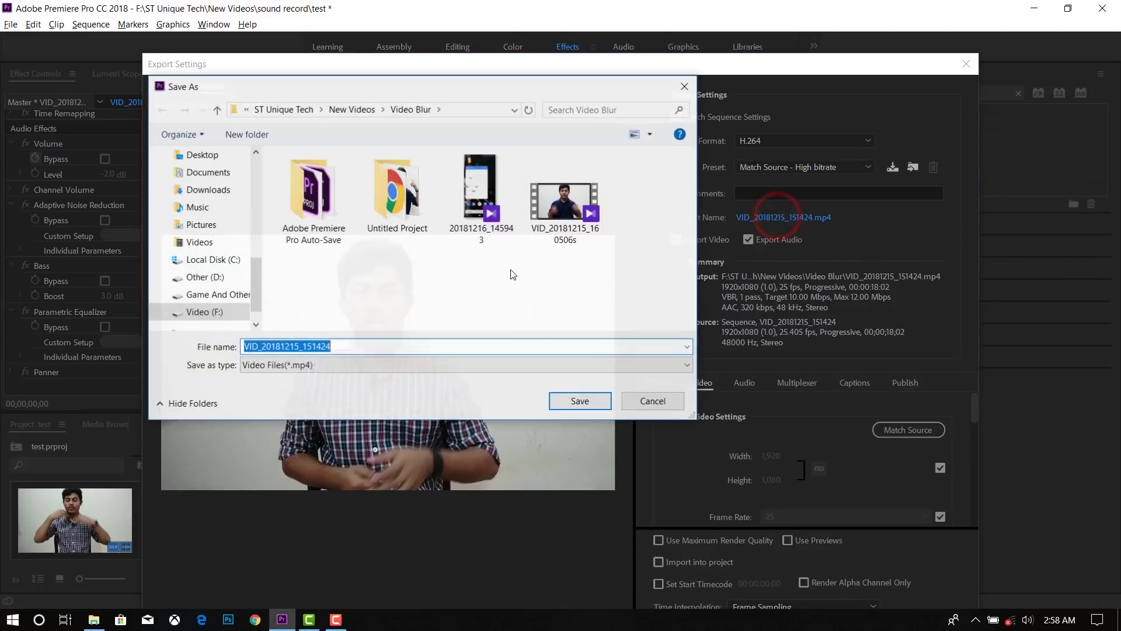
left_click(643, 407)
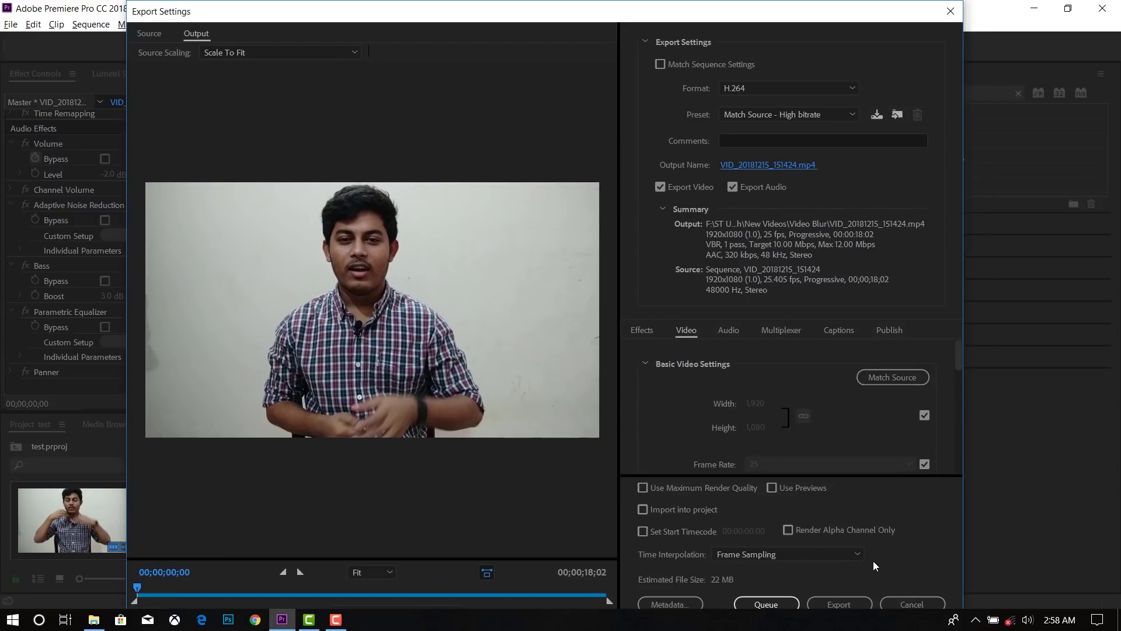